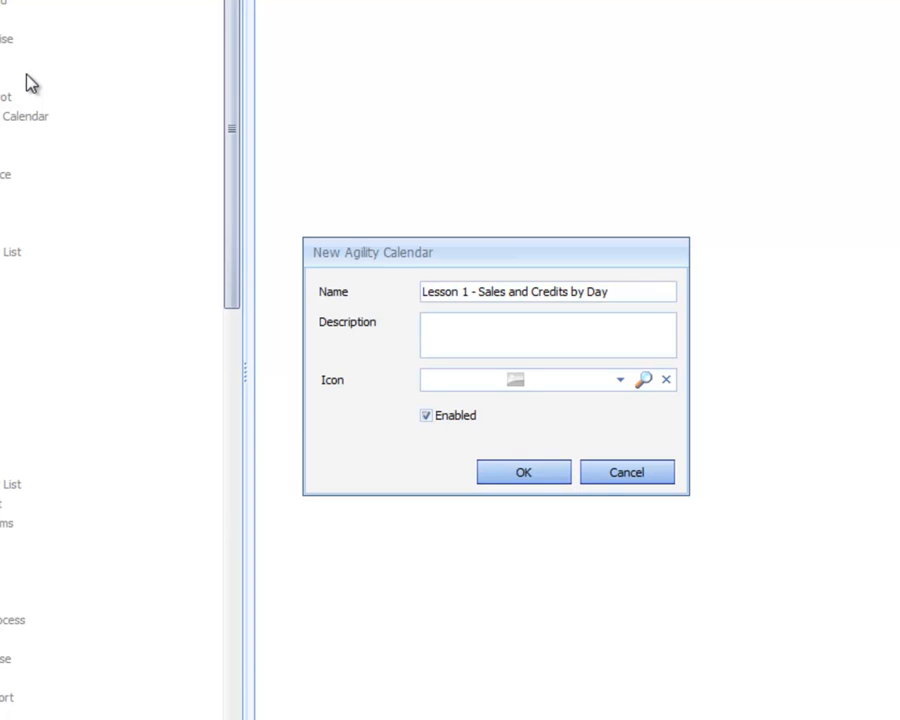
# Step: Give the new Agility calendar the description "Building the Calendar" and the Calendar icon, and create it
pyautogui.write('uil;')
pyautogui.write('ding the Cl')
pyautogui.write('alendar')
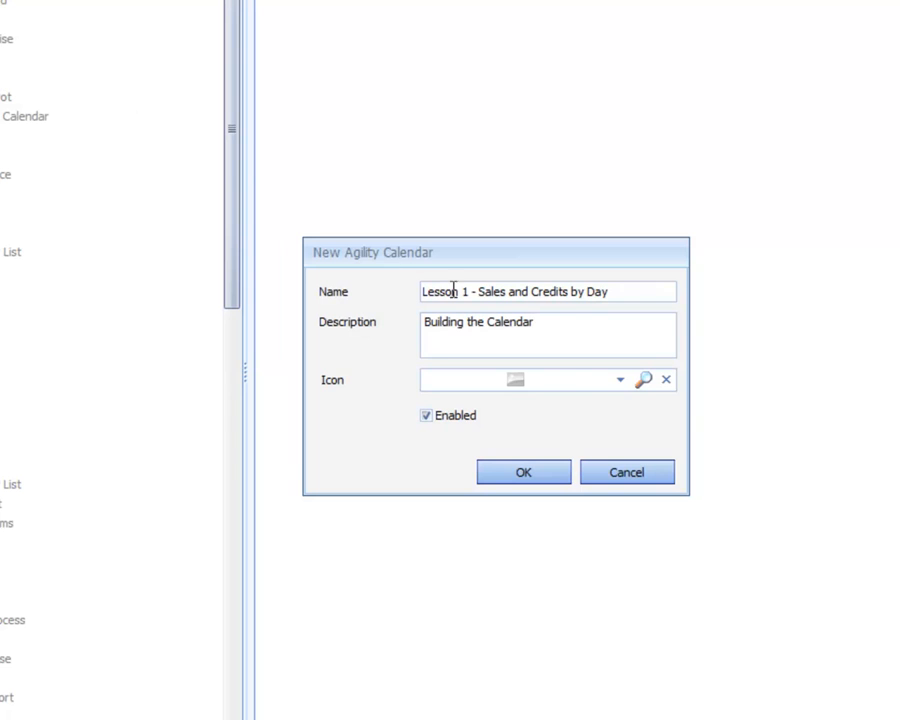
pyautogui.click(621, 381)
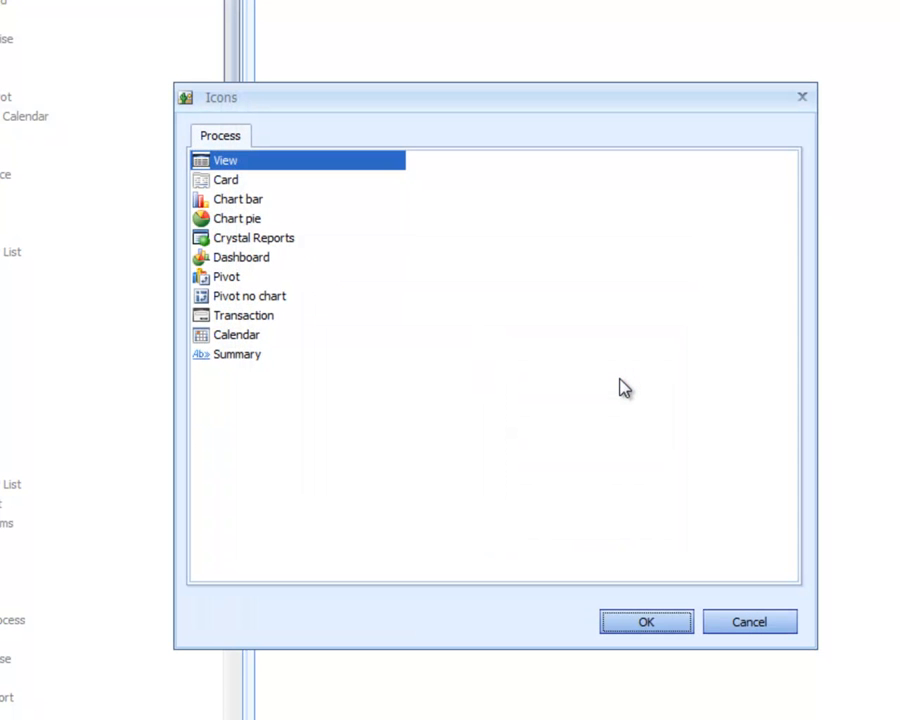
pyautogui.doubleClick(238, 338)
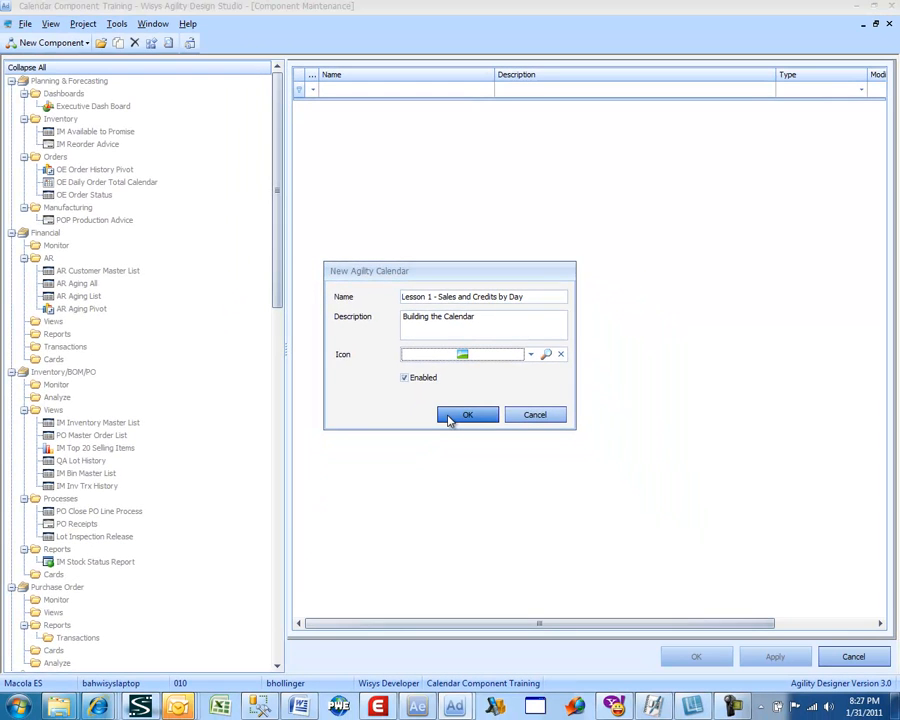
pyautogui.click(482, 467)
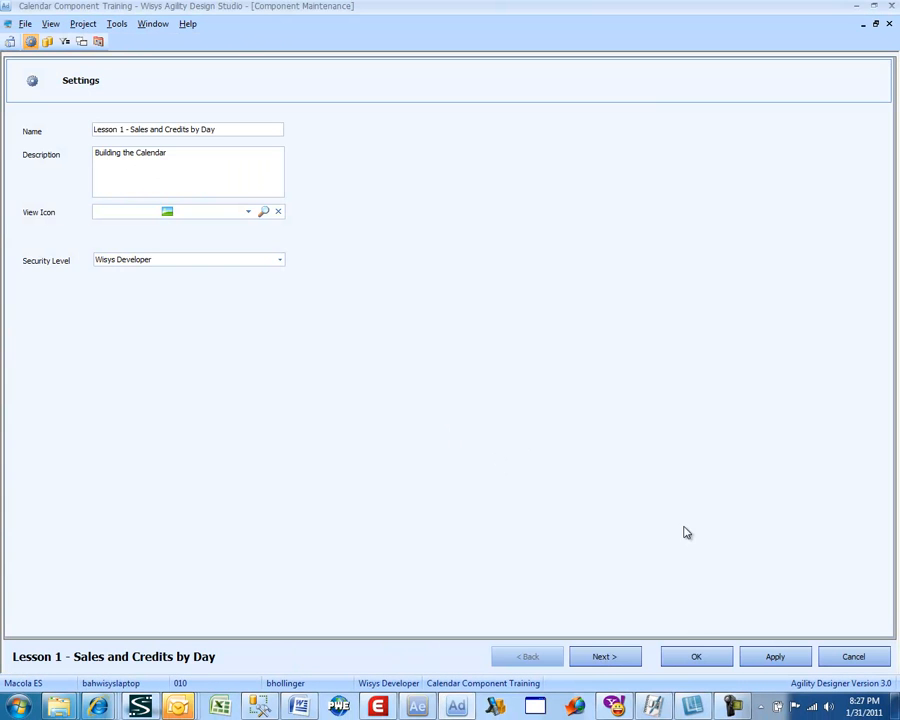
# Step: Advance to the calendar's SQL statement, and copy the complete sales and credits query from SQL Server Management Studio
pyautogui.click(604, 657)
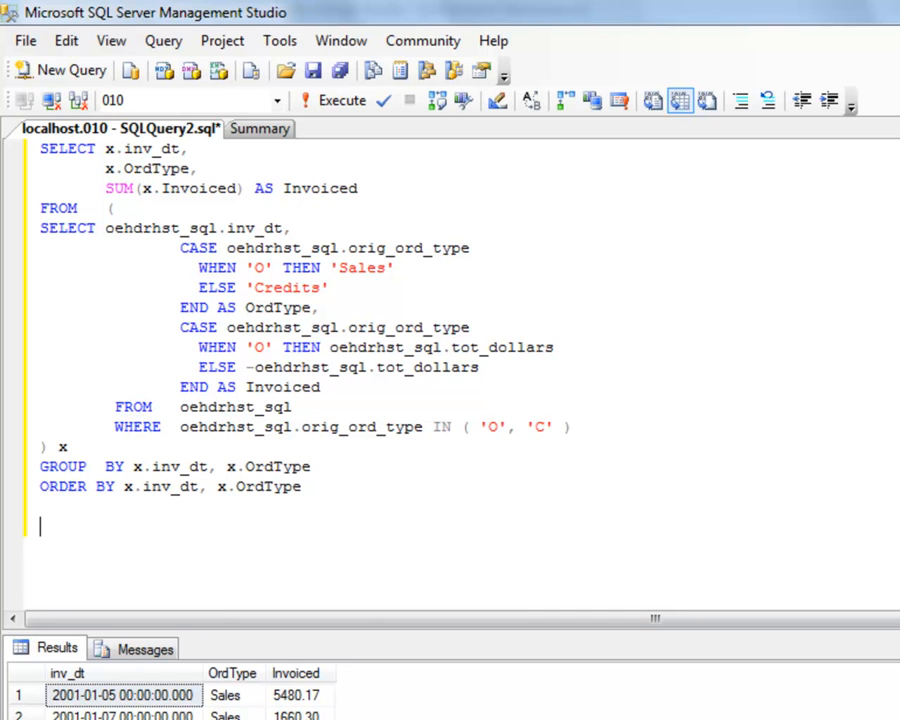
pyautogui.press('Up')
pyautogui.press('Up')
pyautogui.press('Up')
pyautogui.press('Up')
pyautogui.press('Up')
pyautogui.press('Up')
pyautogui.press('Up')
pyautogui.press('Up')
pyautogui.press('Up')
pyautogui.press('Up')
pyautogui.press('Up')
pyautogui.press('Up')
pyautogui.press('Up')
pyautogui.press('Right')
pyautogui.press('Right')
pyautogui.press('Right')
pyautogui.press('Right')
pyautogui.press('Right')
pyautogui.press('Right')
pyautogui.press('Right')
pyautogui.press('Right')
pyautogui.press('Right')
pyautogui.press('Right')
pyautogui.press('Right')
pyautogui.press('Right')
pyautogui.moveTo(303, 490); pyautogui.dragTo(20, 148)
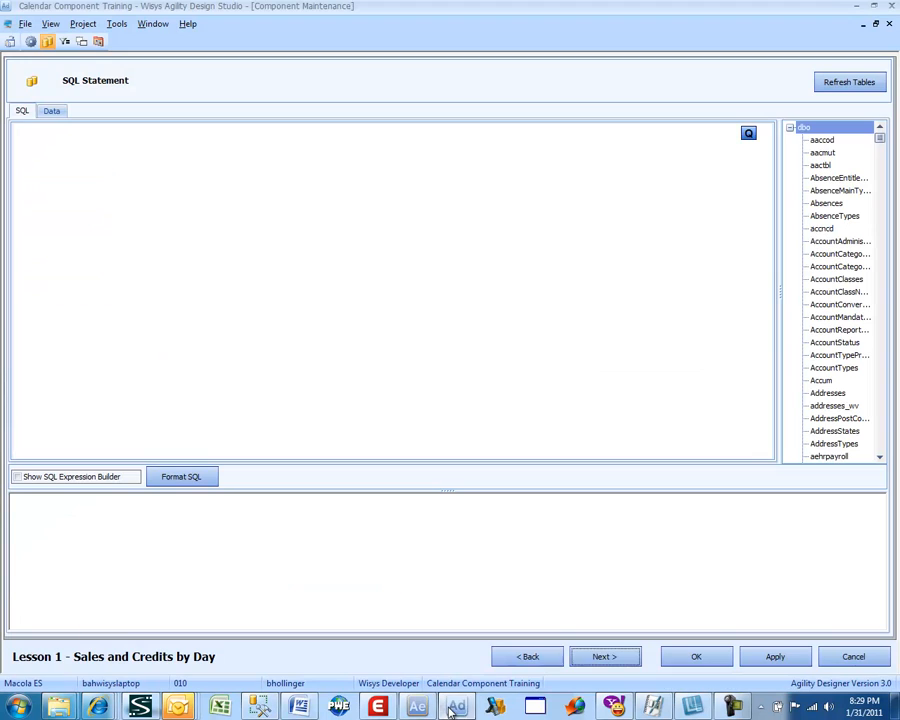
# Step: Switch to Wisys Agility Design Studio and paste the copied query as the calendar's SQL statement
pyautogui.click(452, 707)
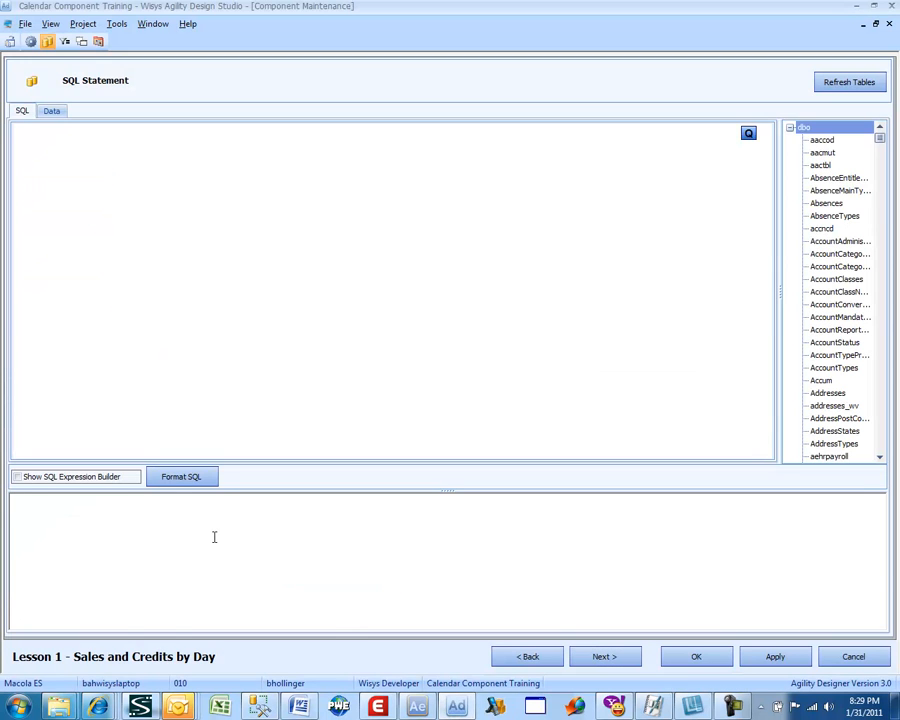
pyautogui.click(214, 537)
pyautogui.hotkey('ctrl', 'v')
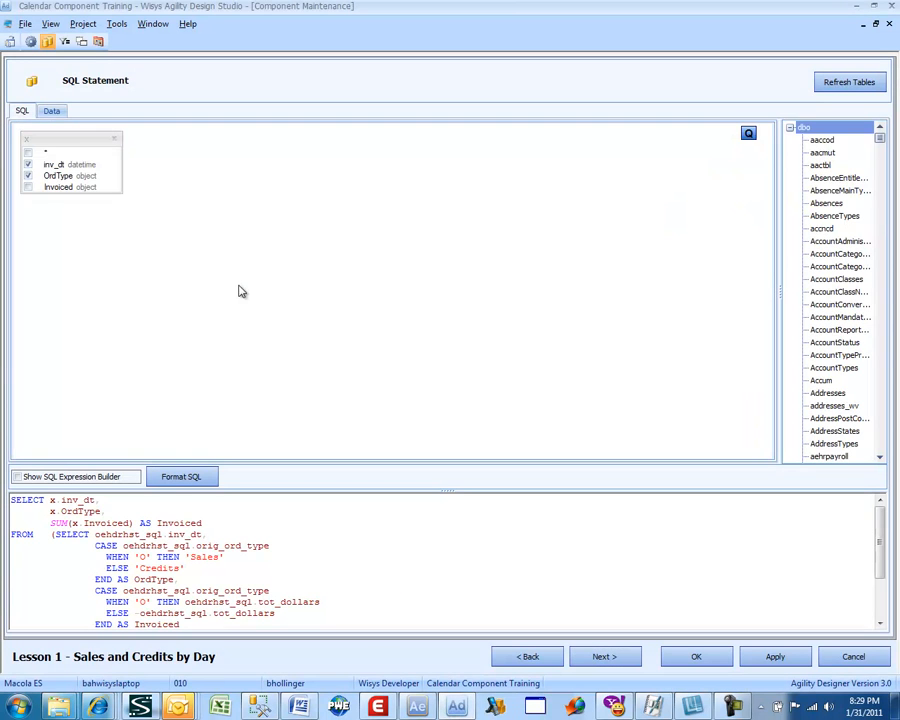
# Step: Preview the query's data and compare the Credits and Sales rows dated 8/23/2010, and return to the SQL statement
pyautogui.click(52, 111)
pyautogui.click(66, 284)
pyautogui.scroll(-4, 65, 288)
pyautogui.scroll(-8, 63, 288)
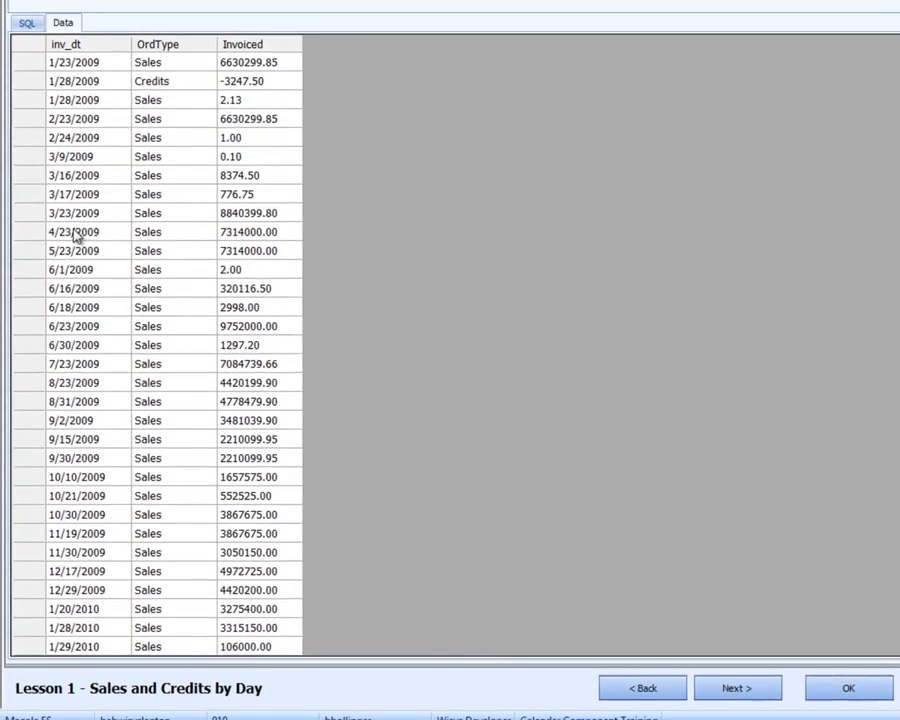
pyautogui.scroll(-8, 75, 235)
pyautogui.scroll(-2, 75, 232)
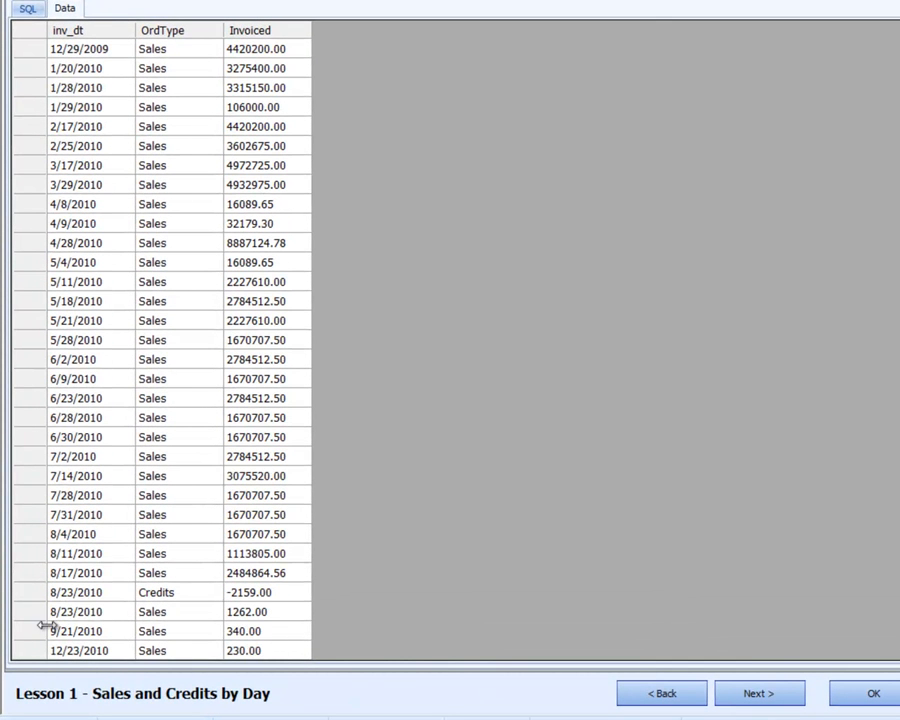
pyautogui.click(96, 593)
pyautogui.click(158, 594)
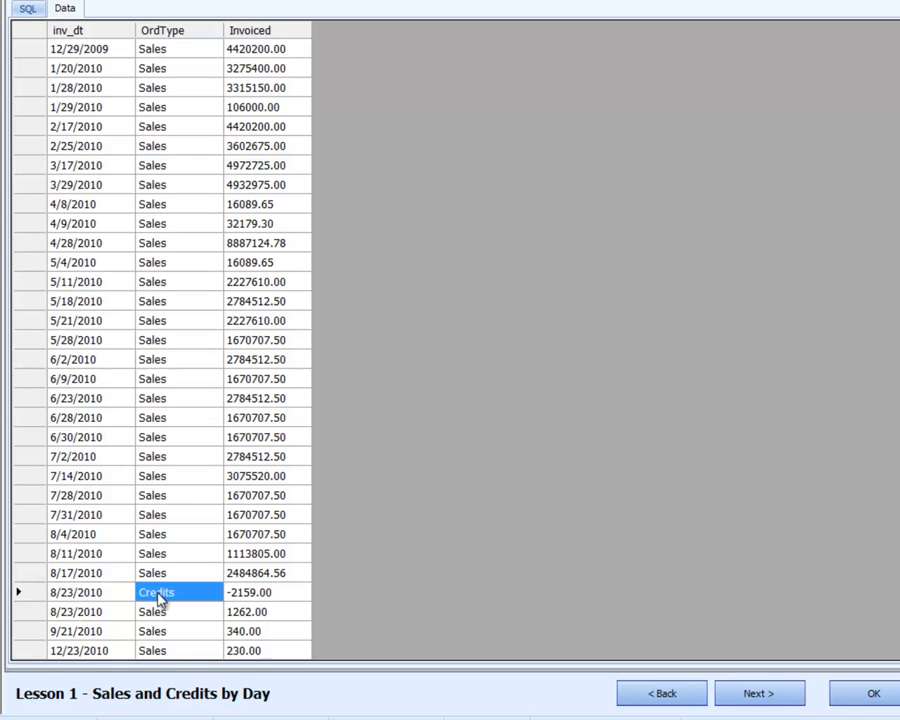
pyautogui.click(94, 594)
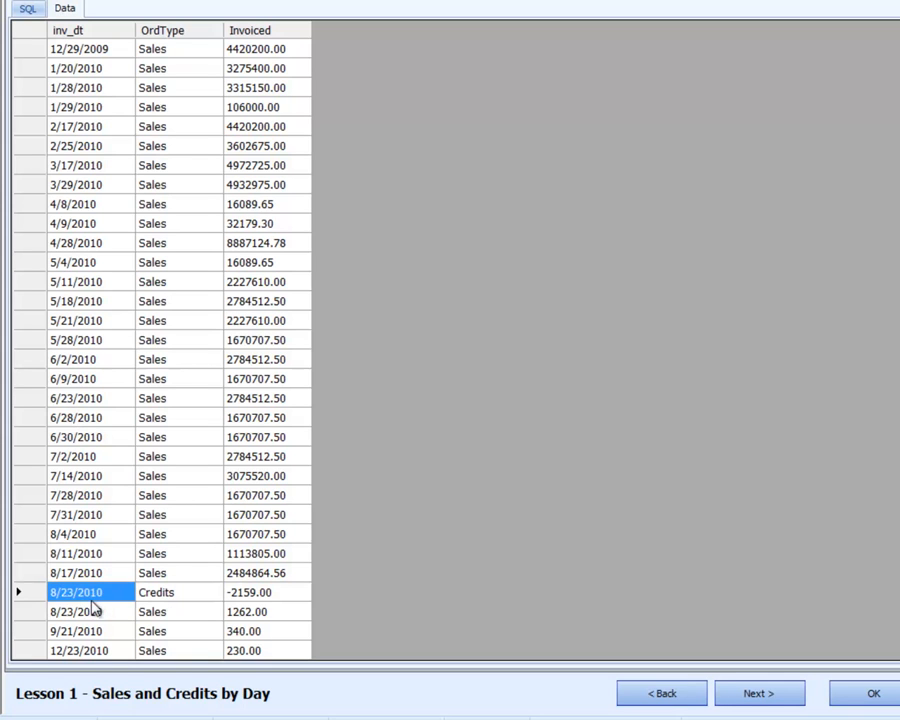
pyautogui.click(93, 614)
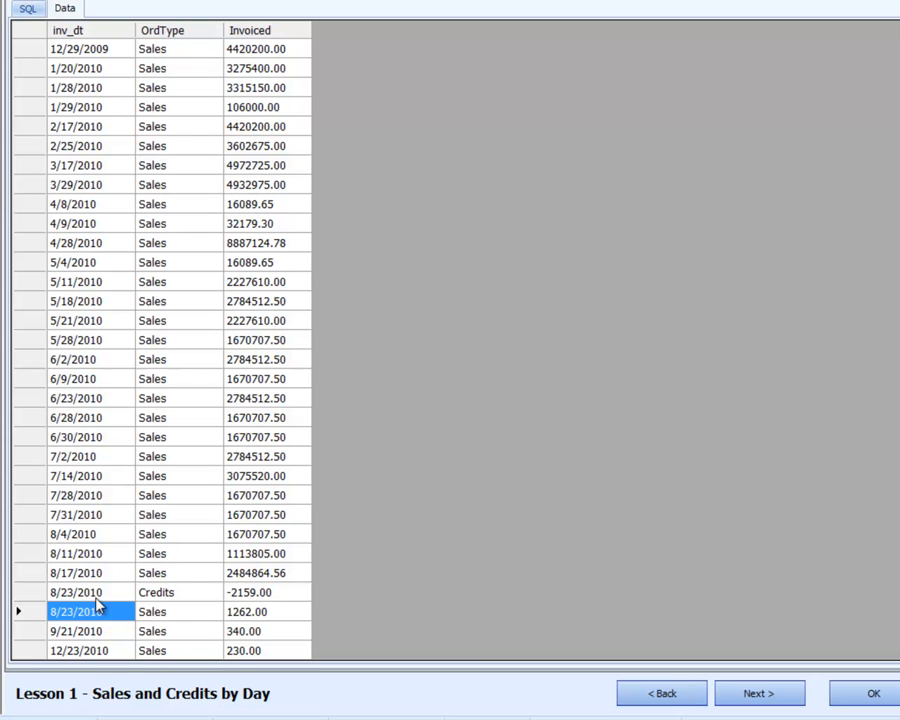
pyautogui.click(167, 597)
pyautogui.click(165, 613)
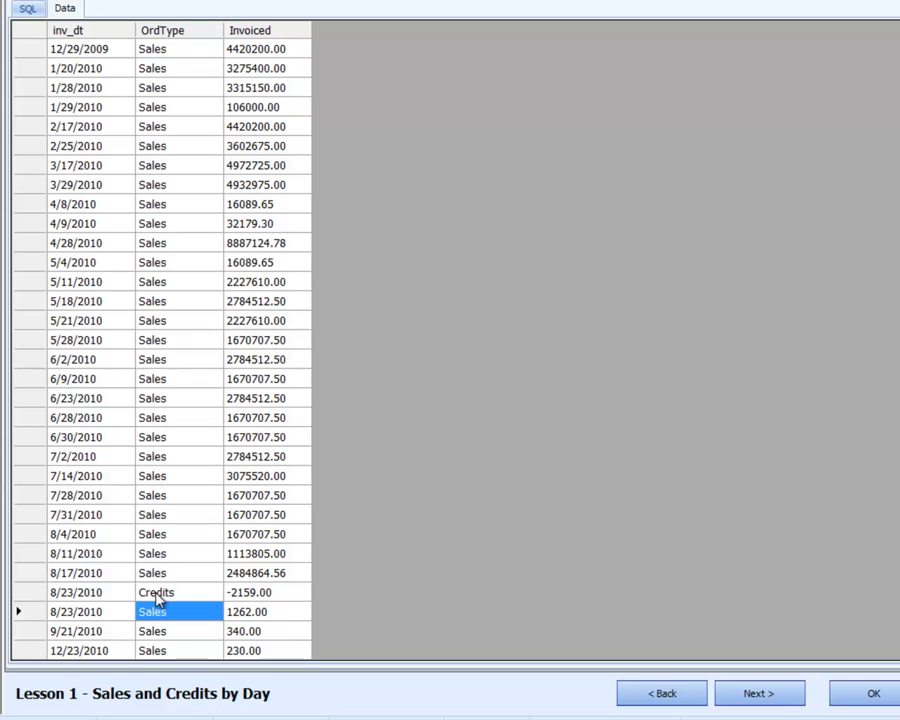
pyautogui.click(158, 594)
pyautogui.click(156, 612)
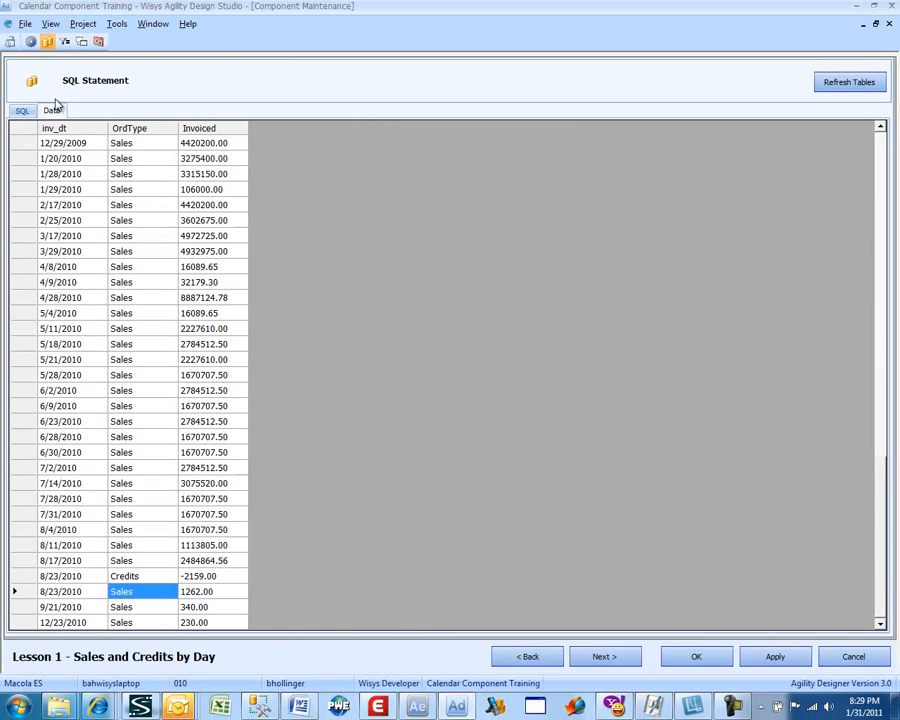
pyautogui.click(21, 111)
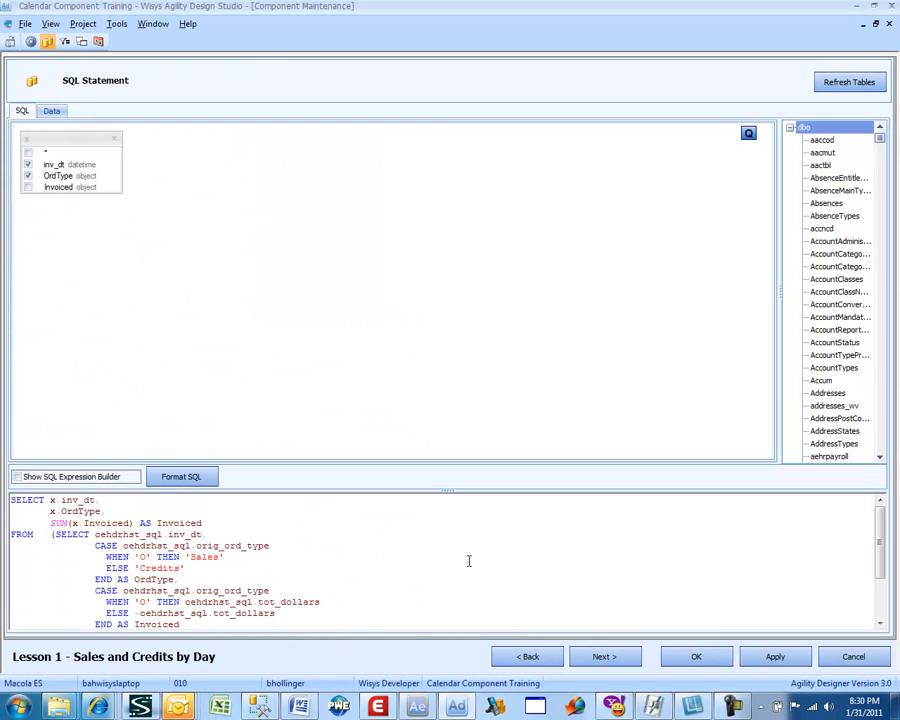
# Step: Add the oehdrhst_sql.inv_dt column to the calendar's selected filter columns
pyautogui.click(602, 657)
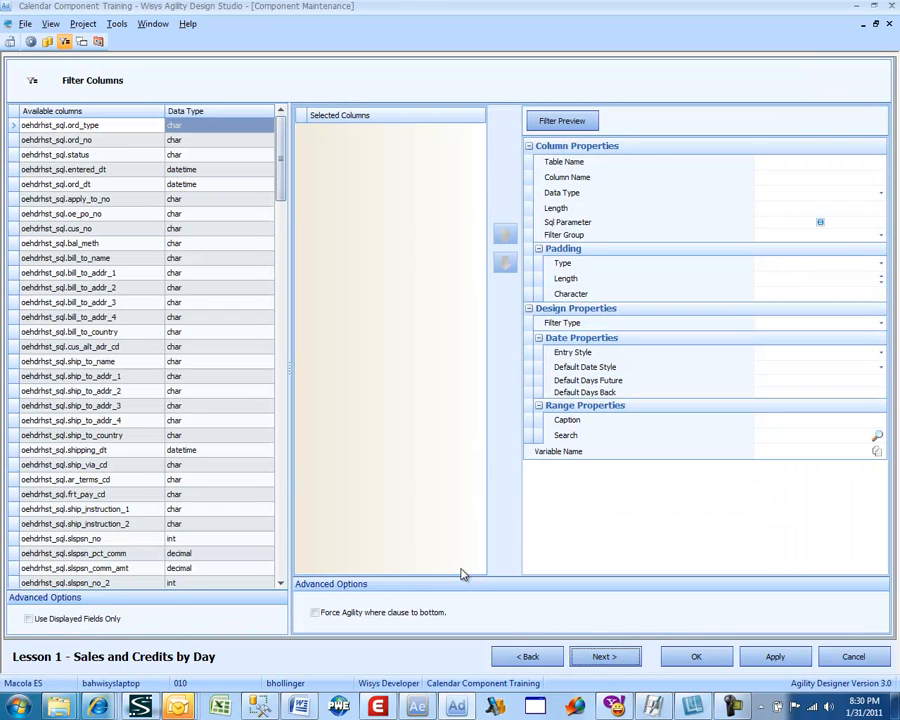
pyautogui.click(200, 420)
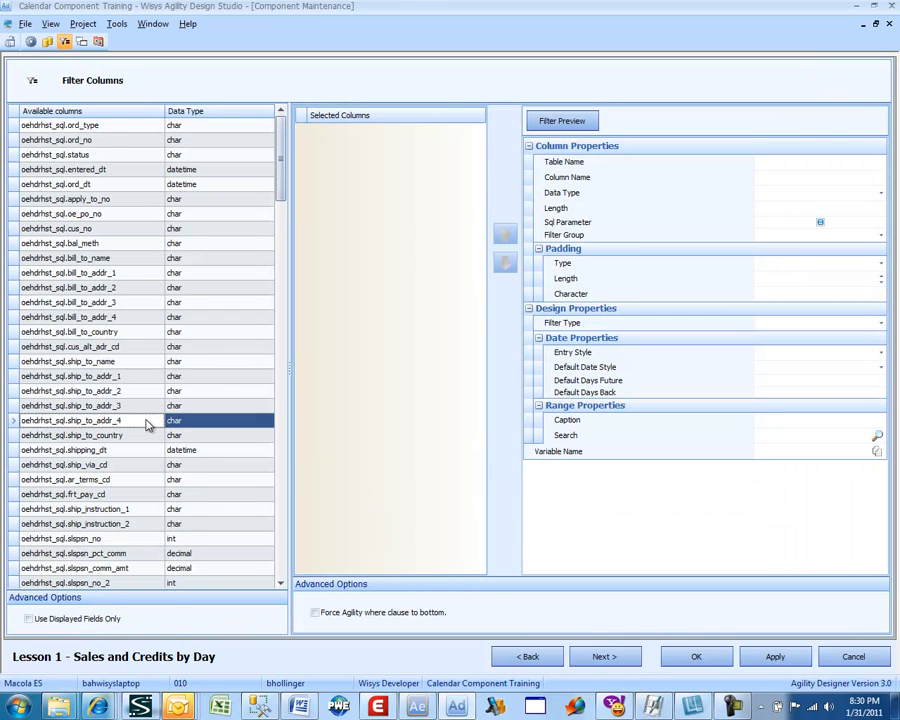
pyautogui.scroll(-5, 143, 425)
pyautogui.scroll(-8, 143, 425)
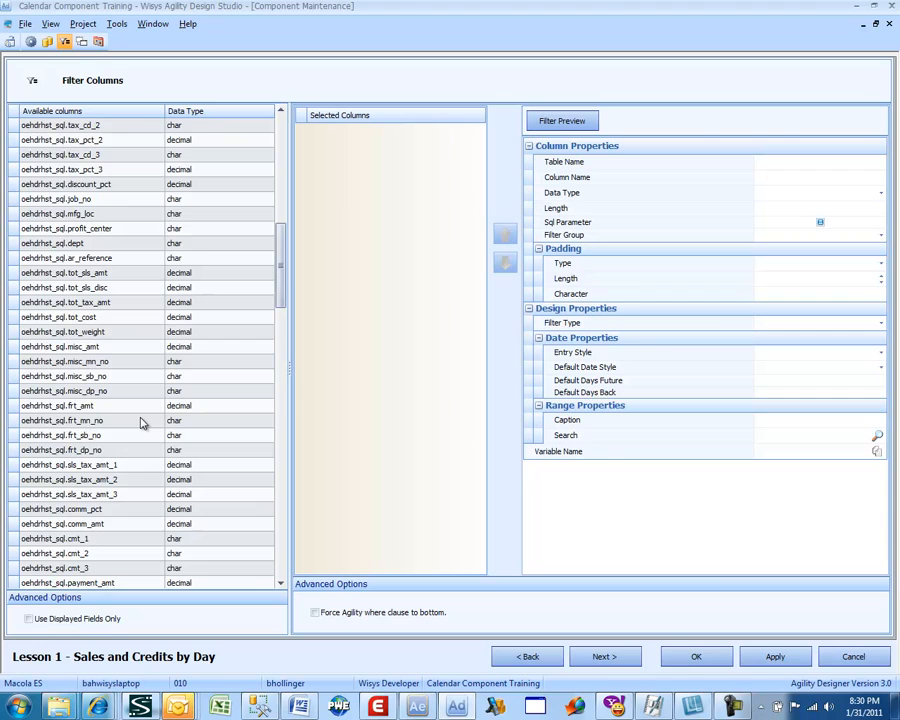
pyautogui.scroll(-3, 143, 423)
pyautogui.scroll(-3, 143, 423)
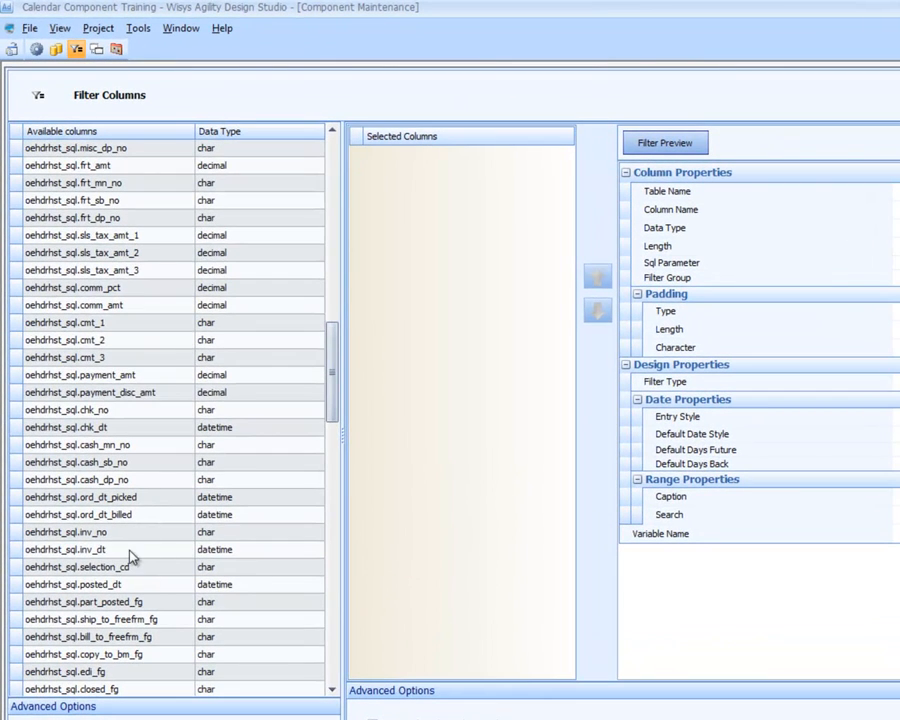
pyautogui.doubleClick(128, 550)
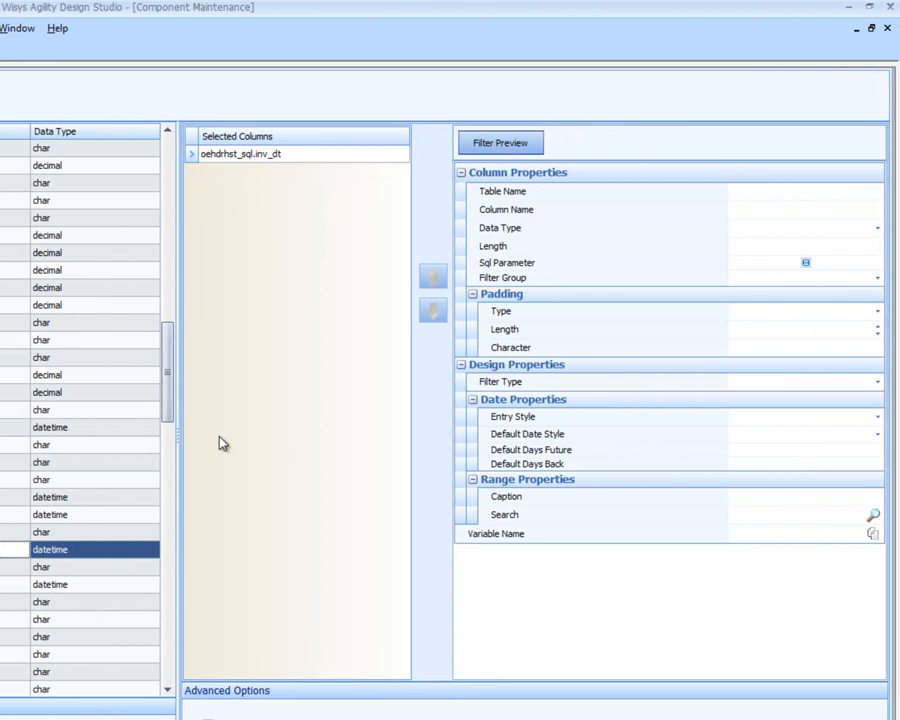
# Step: Set the range caption of the inv_dt filter column to "Inv Dt"
pyautogui.click(279, 155)
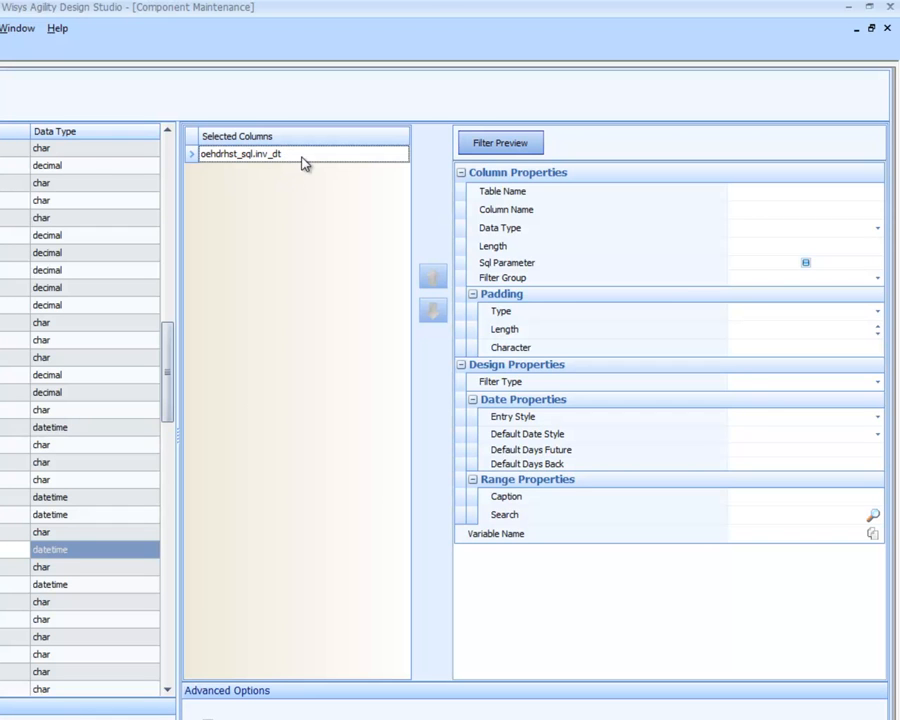
pyautogui.click(778, 216)
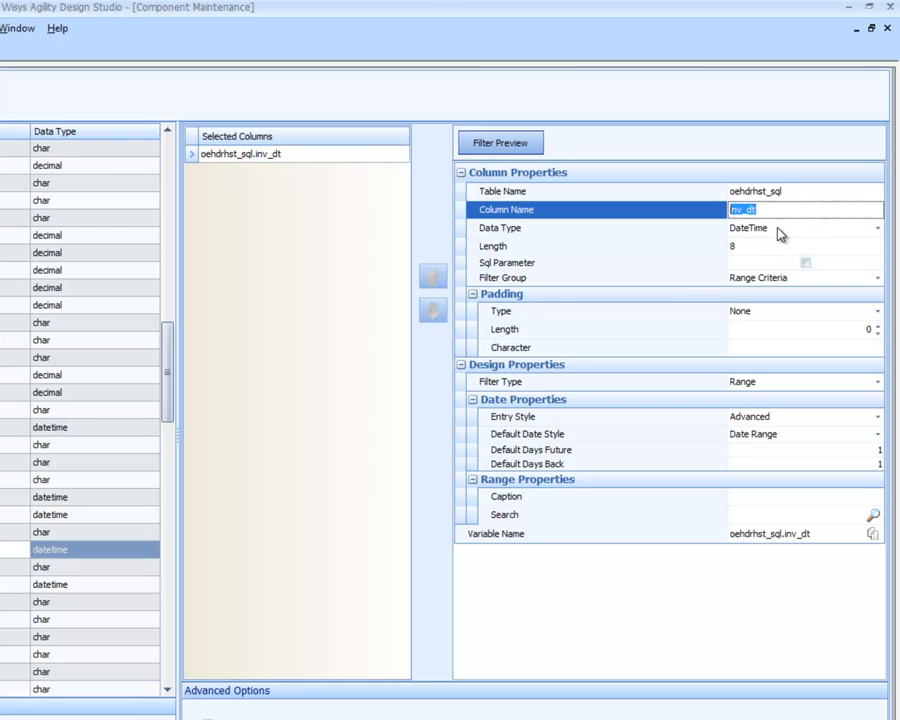
pyautogui.click(765, 492)
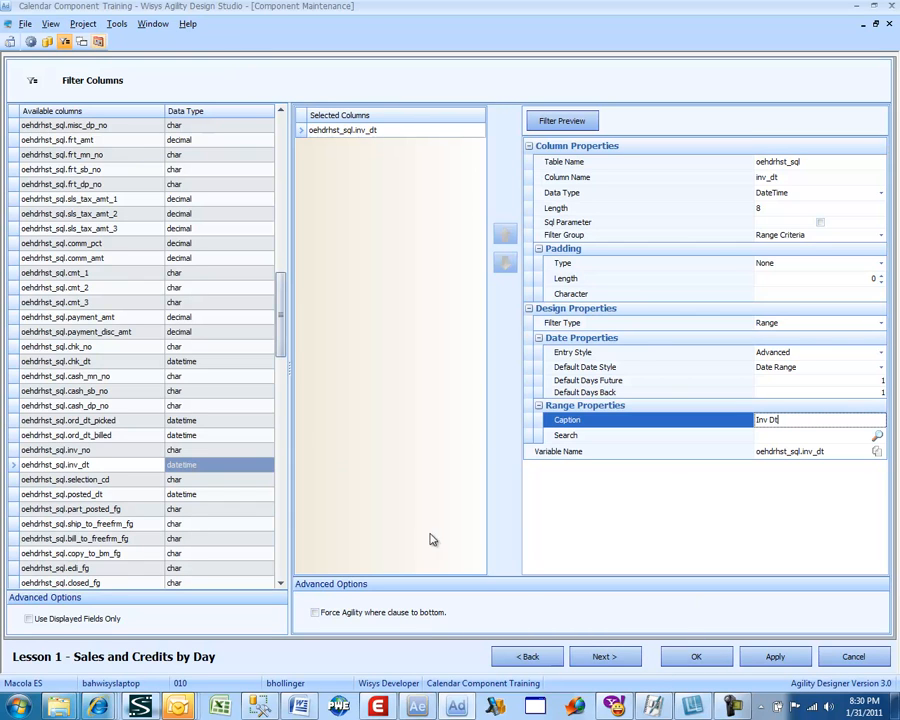
# Step: Skip the detail link, keep inv_dt as the calendar link date field, and build the calendar cell value "[OrdType]: [Invoiced]"
pyautogui.click(604, 656)
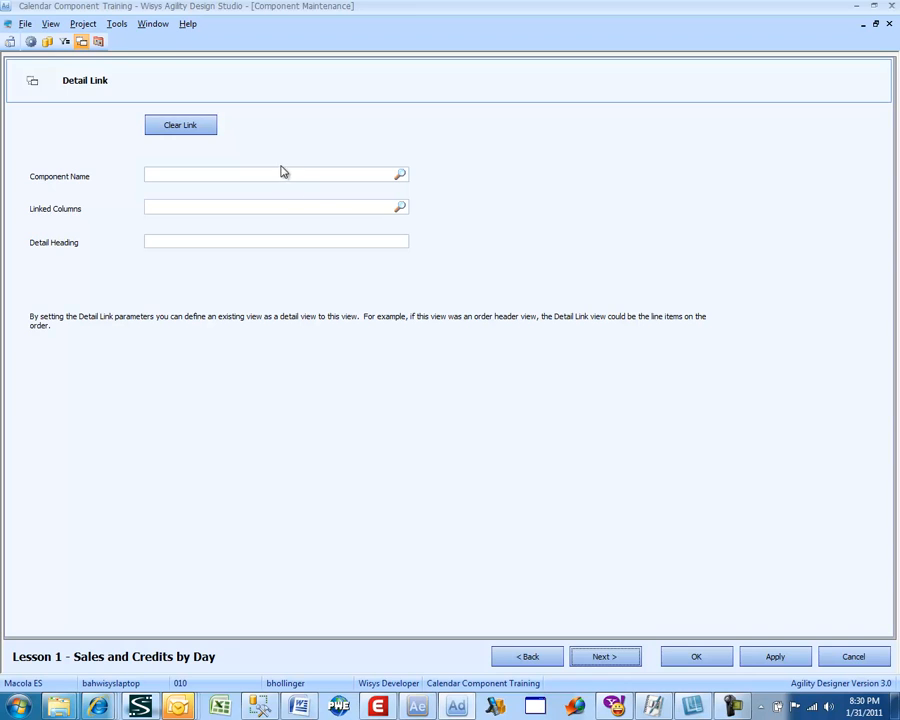
pyautogui.click(634, 665)
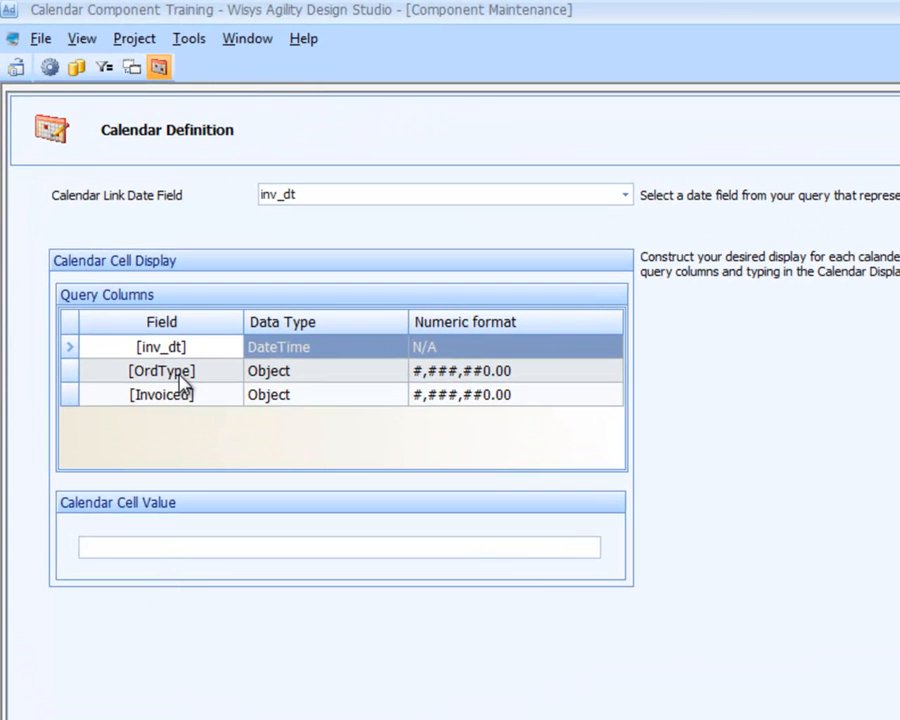
pyautogui.click(295, 199)
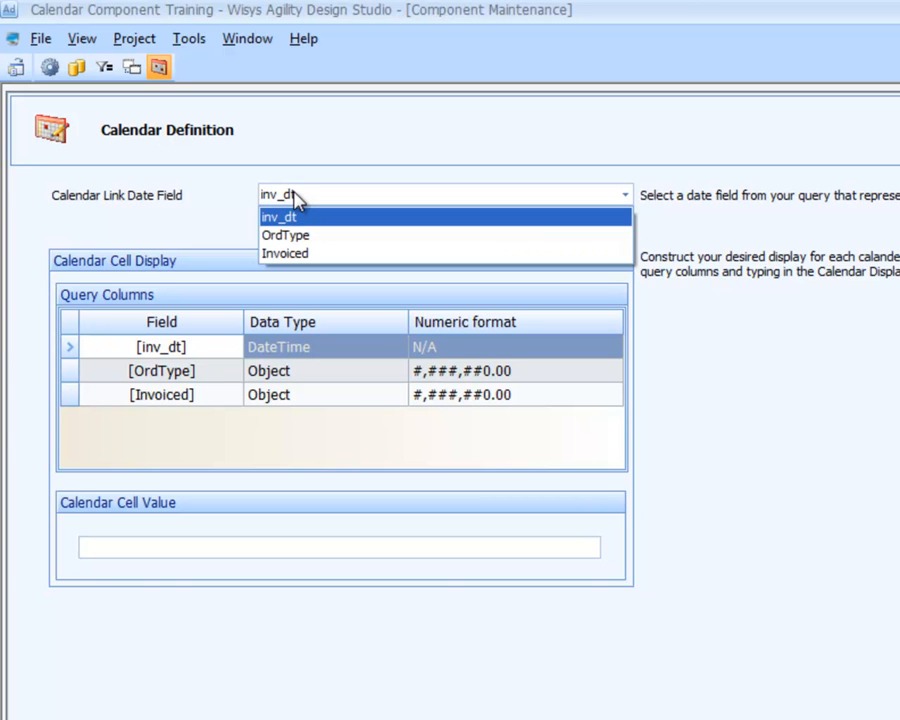
pyautogui.click(295, 199)
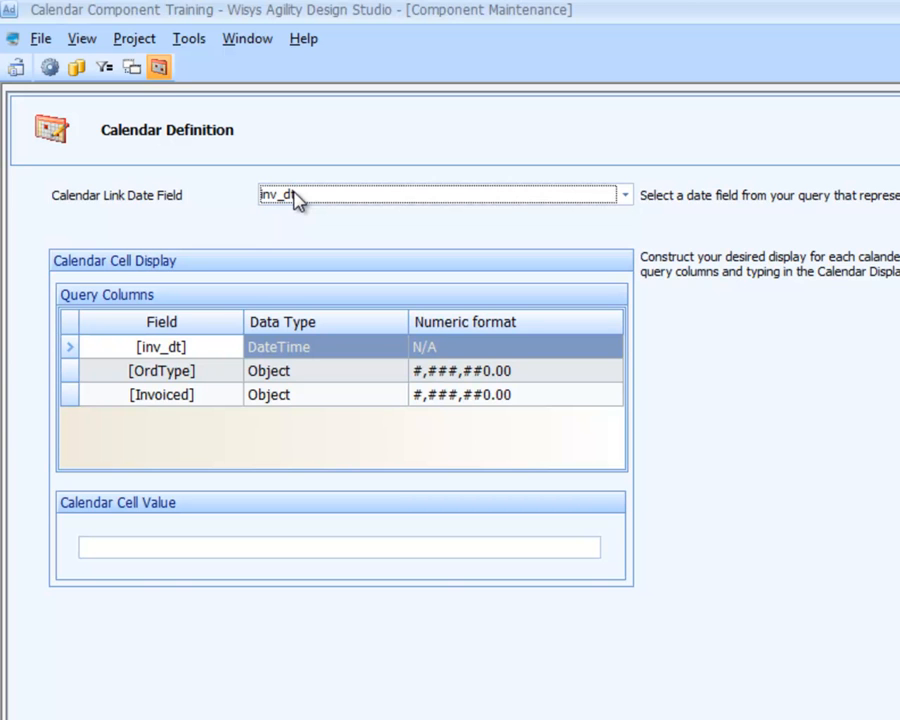
pyautogui.doubleClick(181, 385)
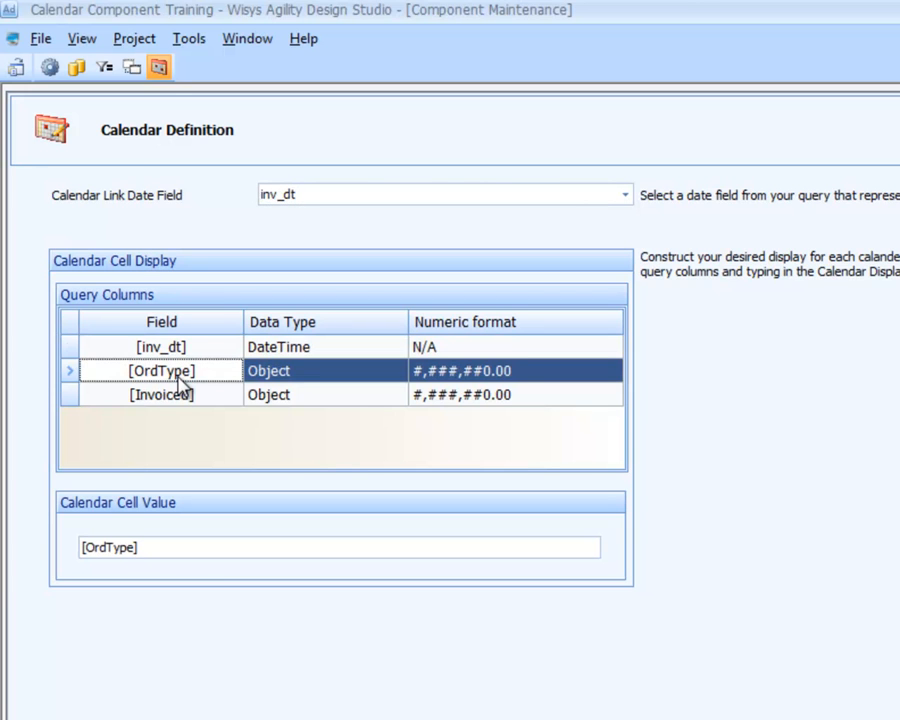
pyautogui.click(199, 552)
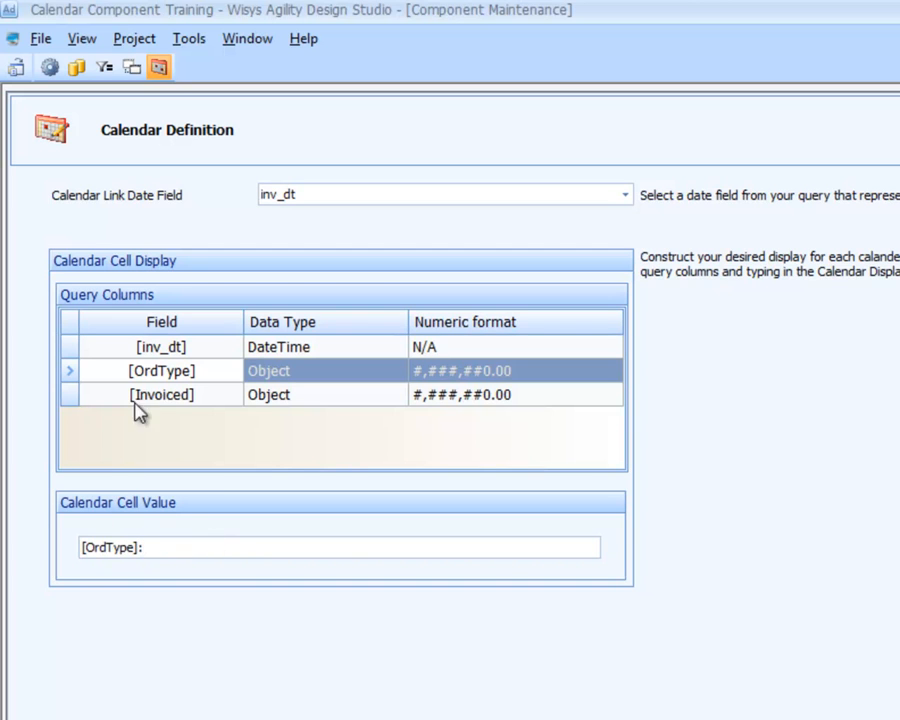
pyautogui.doubleClick(180, 398)
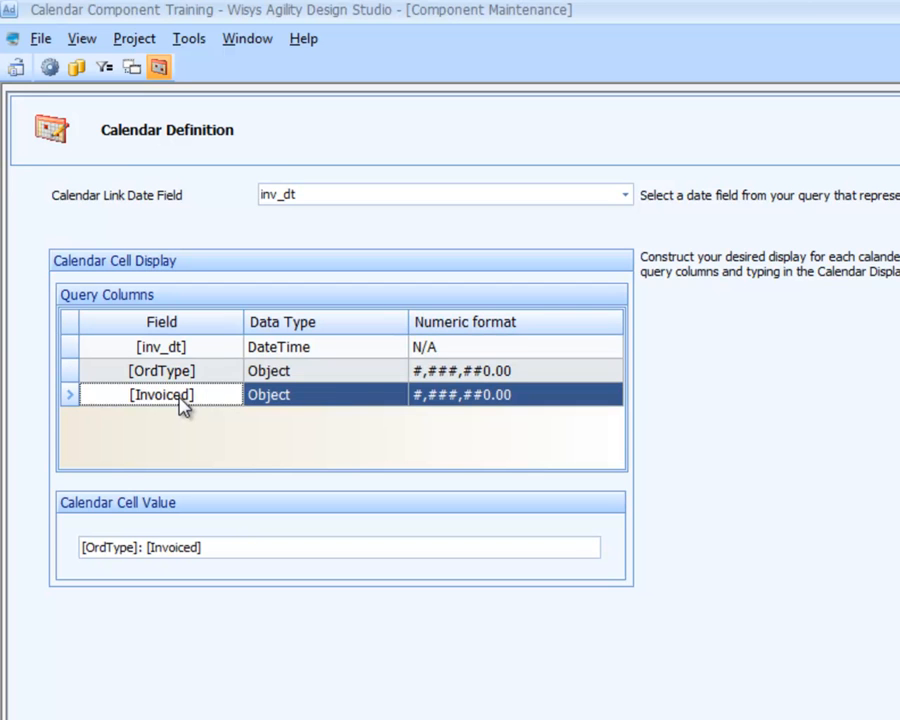
# Step: Set the numeric format of OrdType to N/A and keep #,###,##0.00 for Invoiced
pyautogui.click(454, 372)
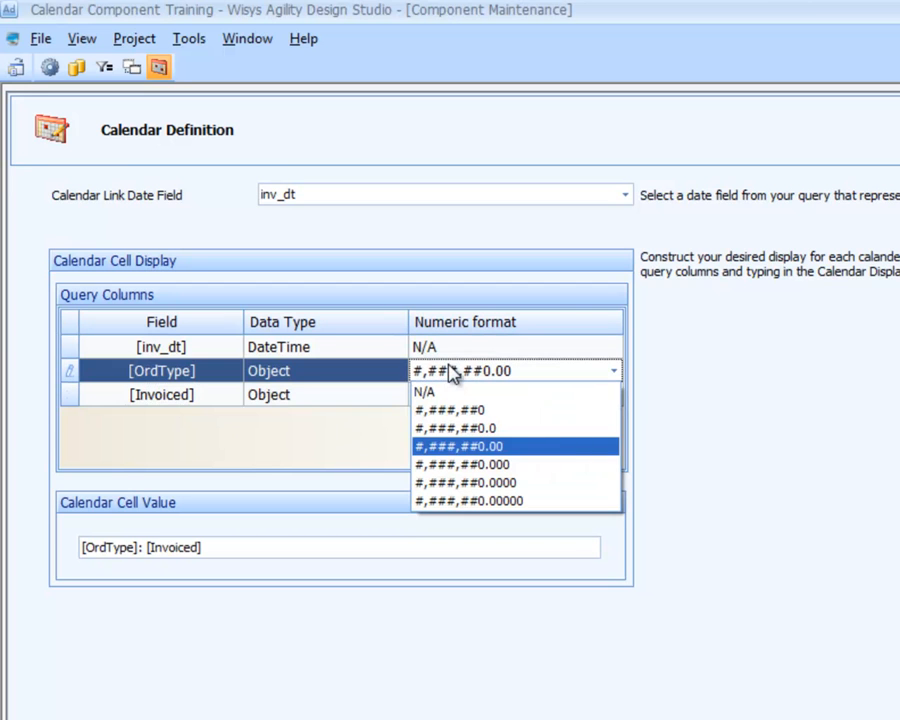
pyautogui.click(455, 391)
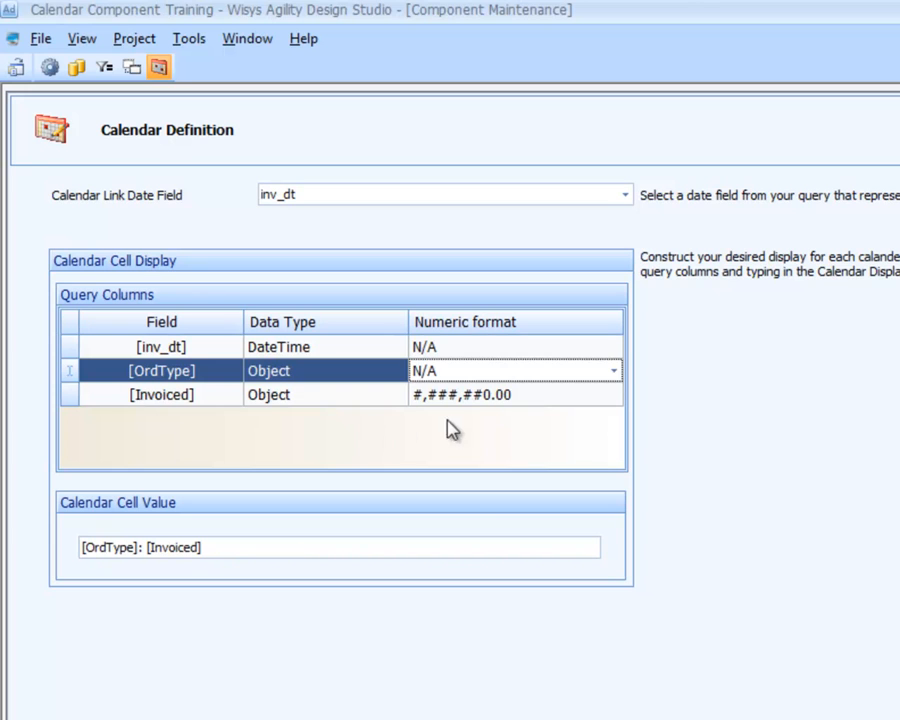
pyautogui.click(506, 396)
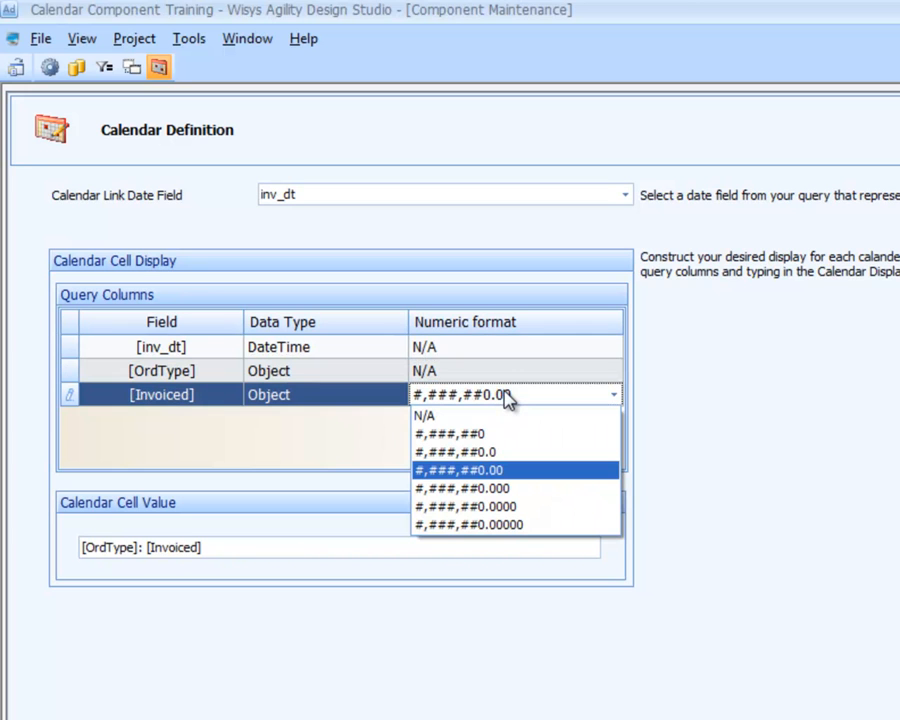
pyautogui.click(507, 398)
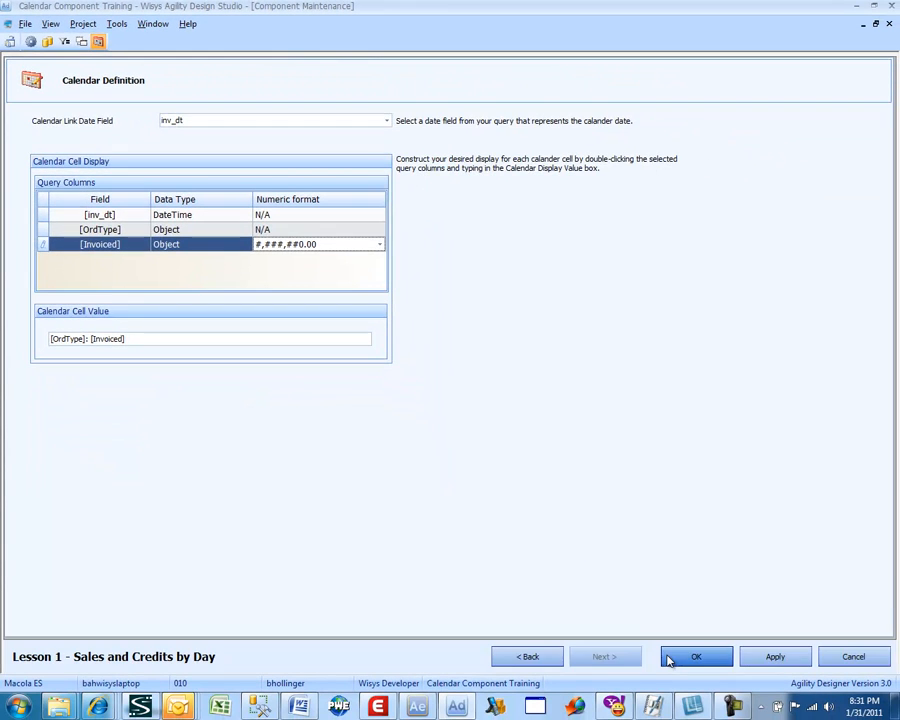
# Step: Finish the calendar definition and preview the Lesson 1 - Sales and Credits by Day component with Inv Dt set to All Dates
pyautogui.click(669, 658)
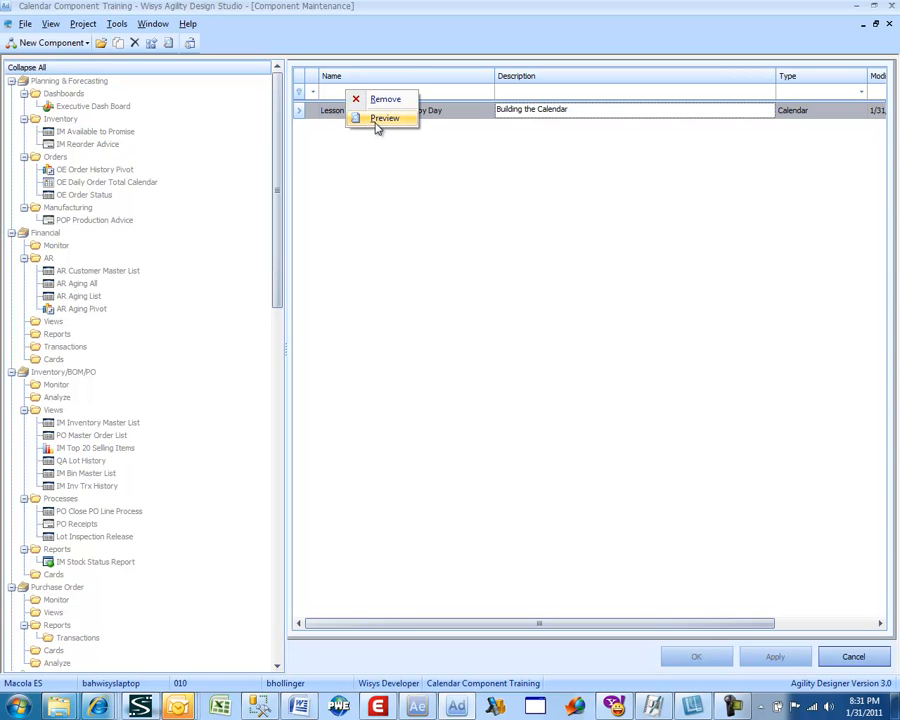
pyautogui.click(376, 124)
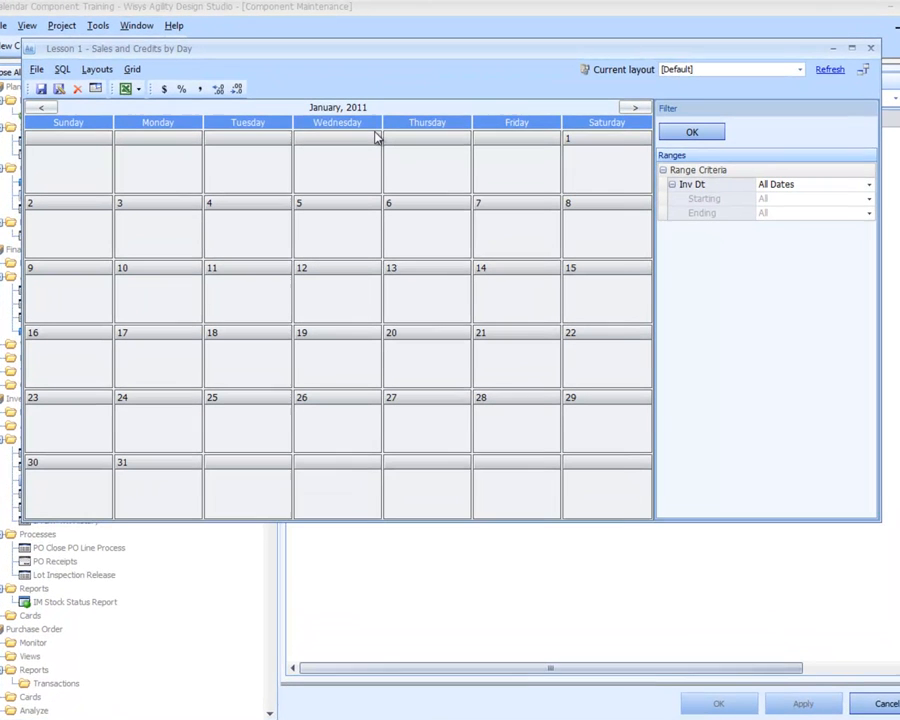
pyautogui.click(685, 133)
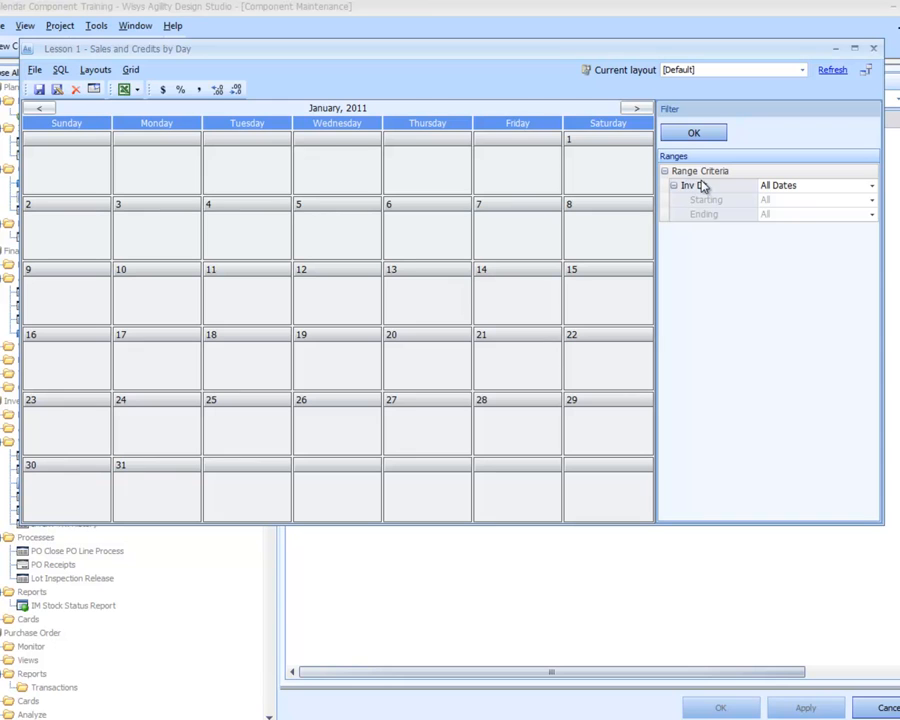
pyautogui.click(695, 134)
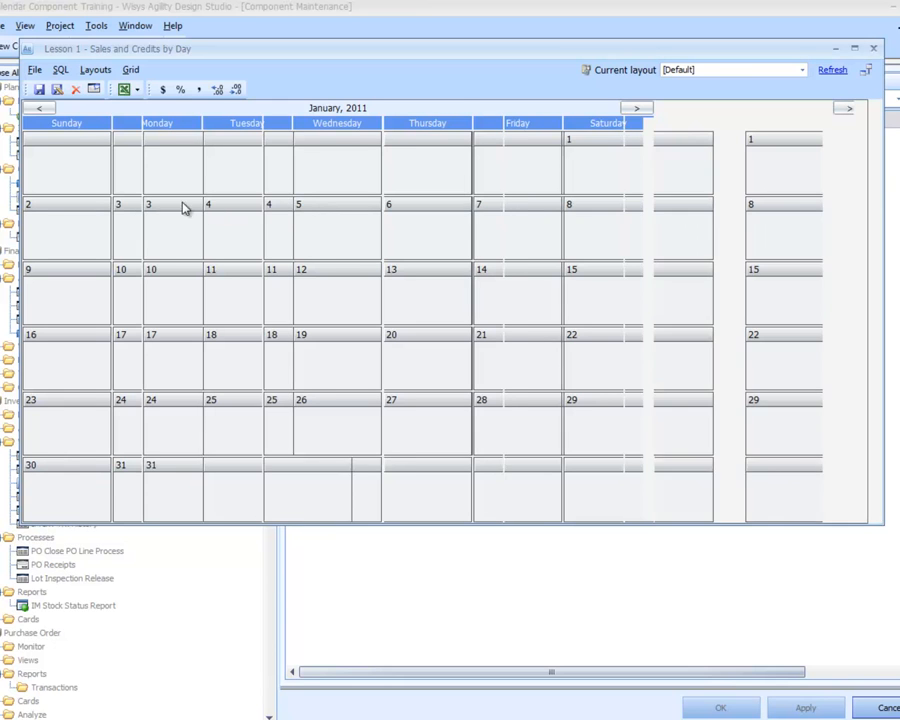
# Step: Page the calendar preview back month by month from January 2011 to August 2010
pyautogui.click(40, 108)
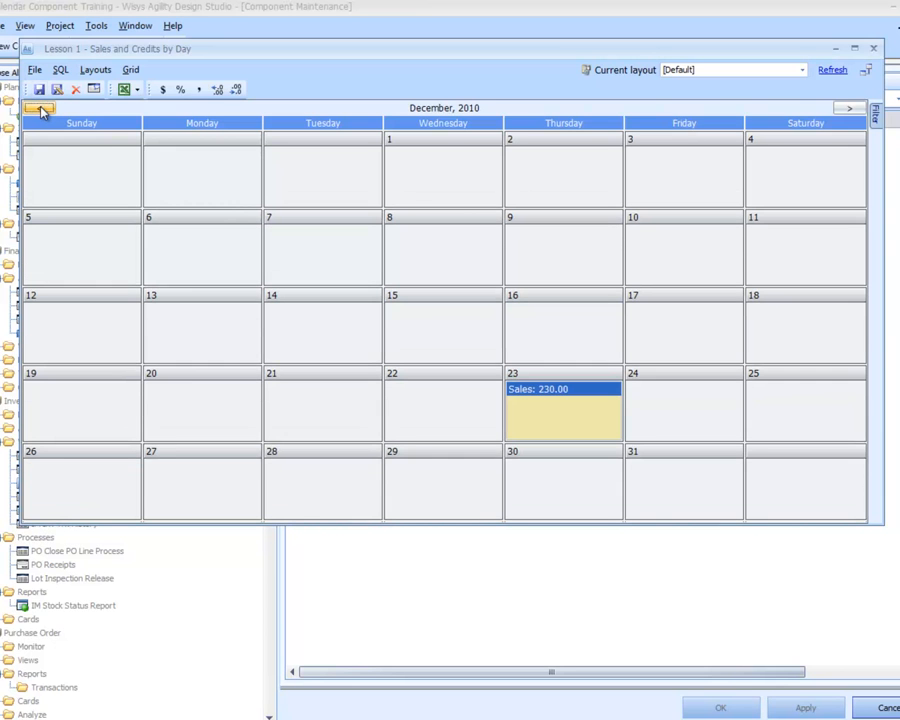
pyautogui.click(40, 108)
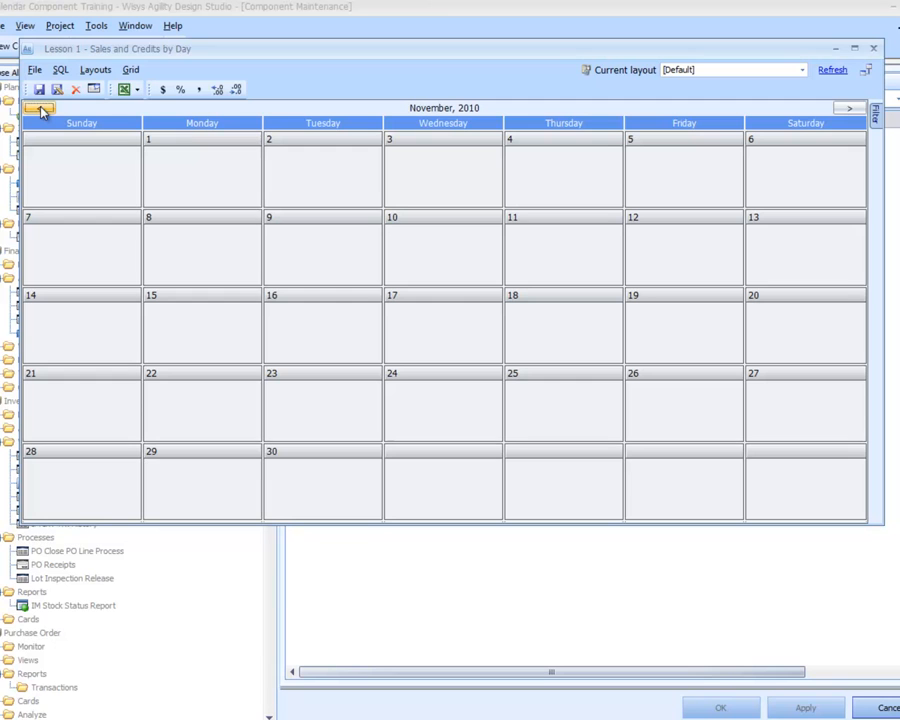
pyautogui.click(40, 108)
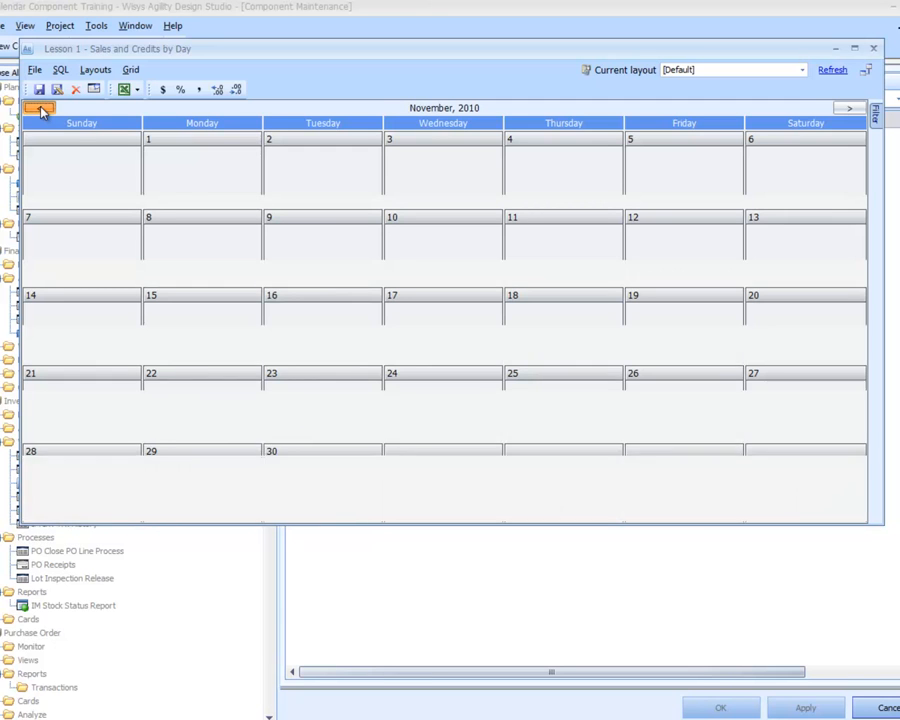
pyautogui.click(40, 108)
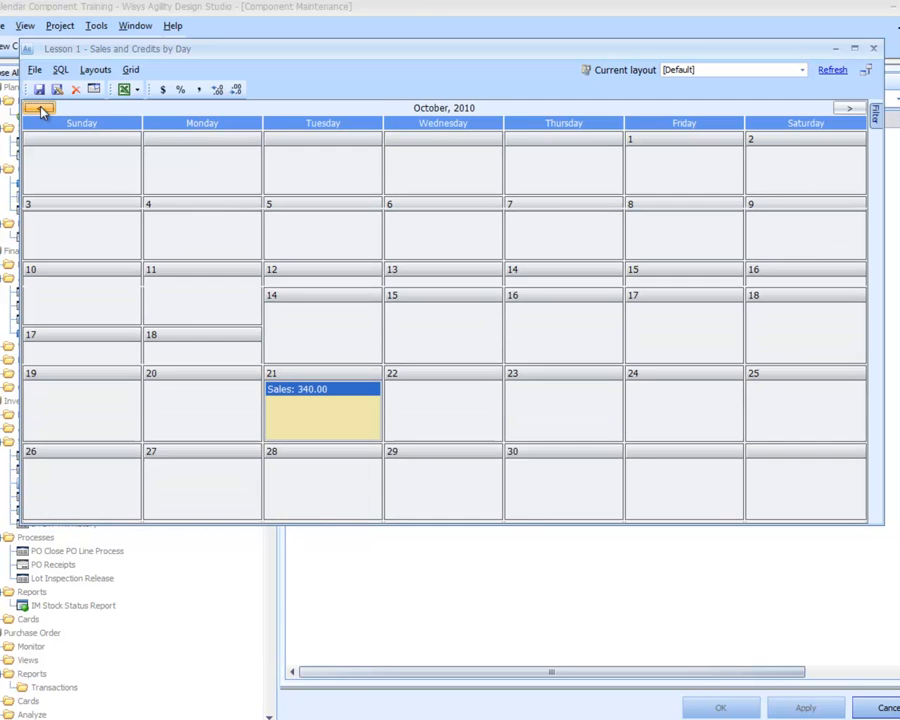
pyautogui.click(40, 108)
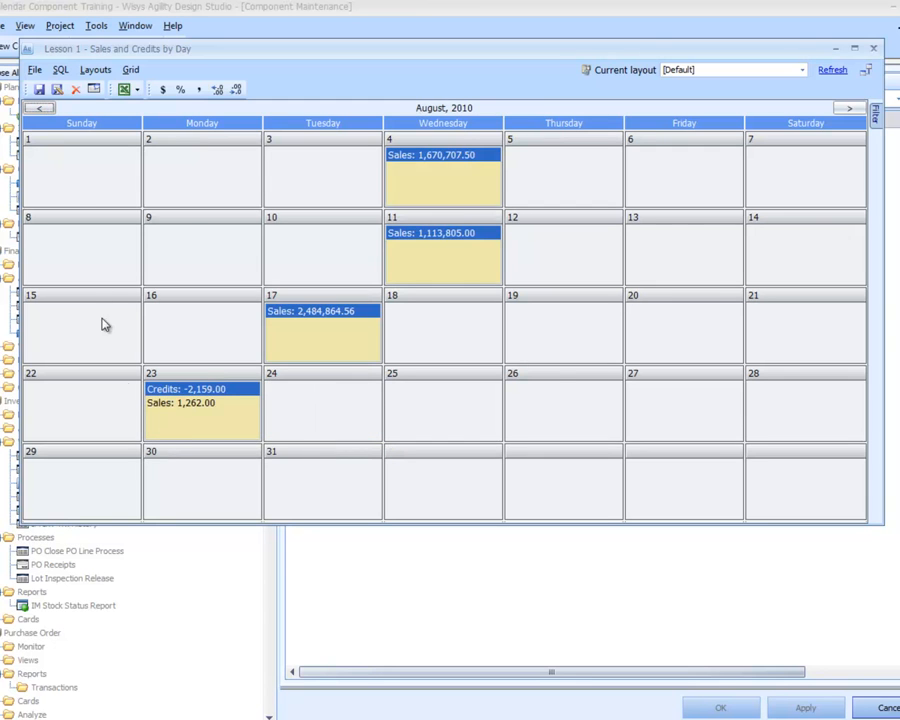
# Step: Examine the Credits and Sales entries on August 23, 2010, and close the calendar preview
pyautogui.click(180, 408)
pyautogui.click(190, 388)
pyautogui.click(190, 403)
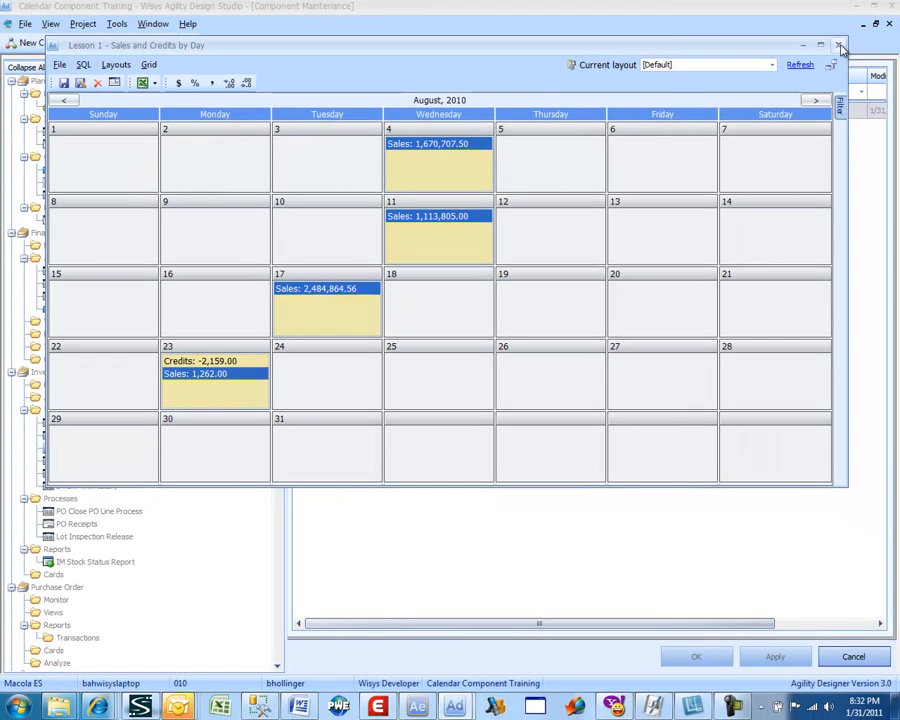
pyautogui.click(840, 48)
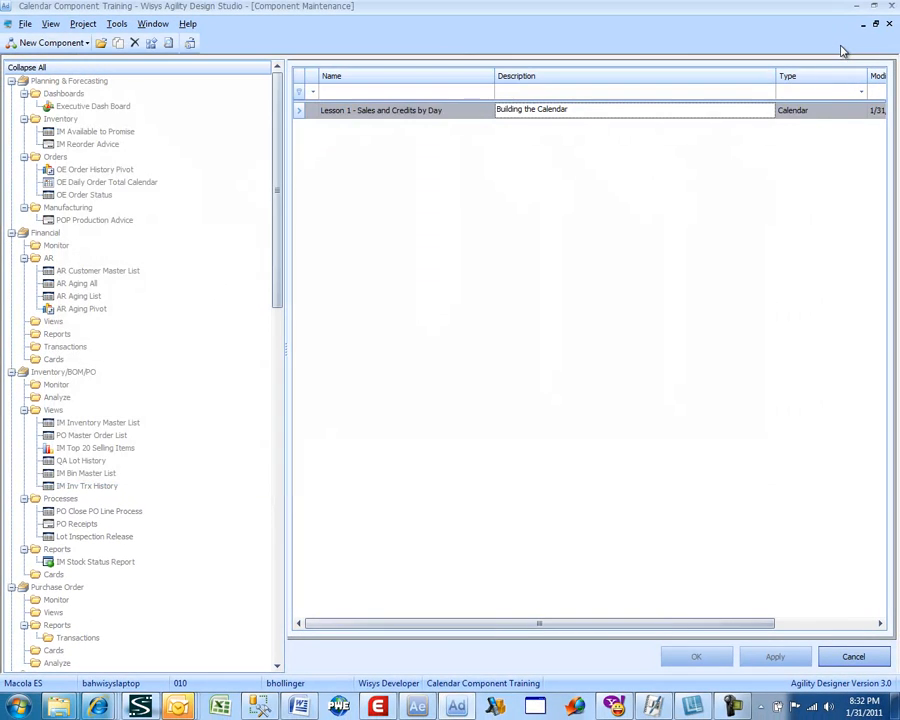